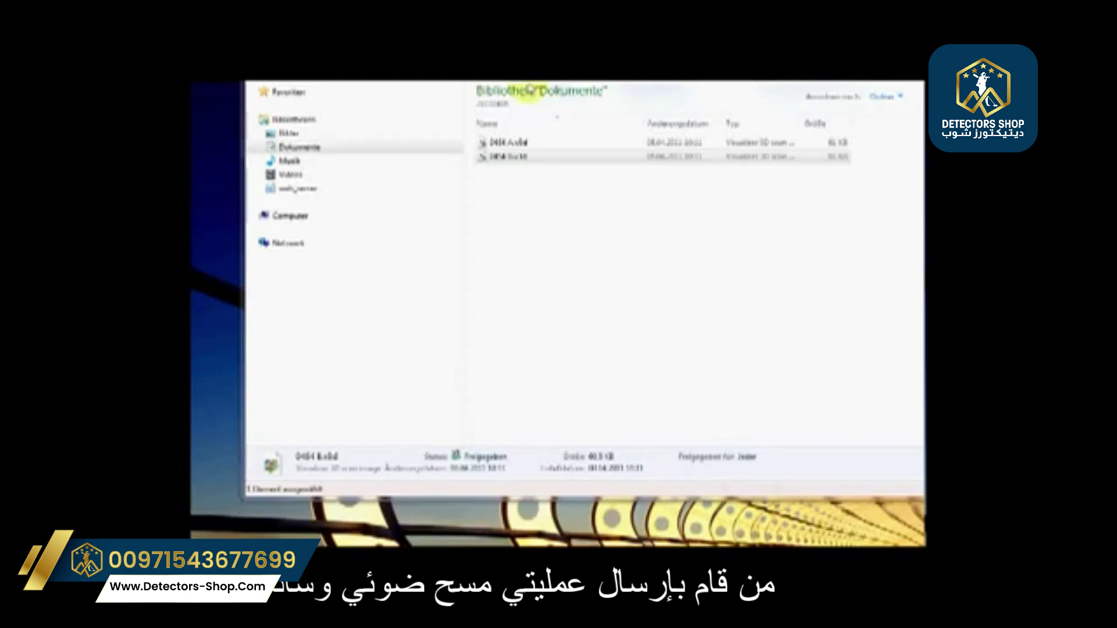
- Open the first 3D scan image, file A, from the Documents library and enlarge its window to fill half the screen
{"action": "left_click", "coordinate": [511, 143]}
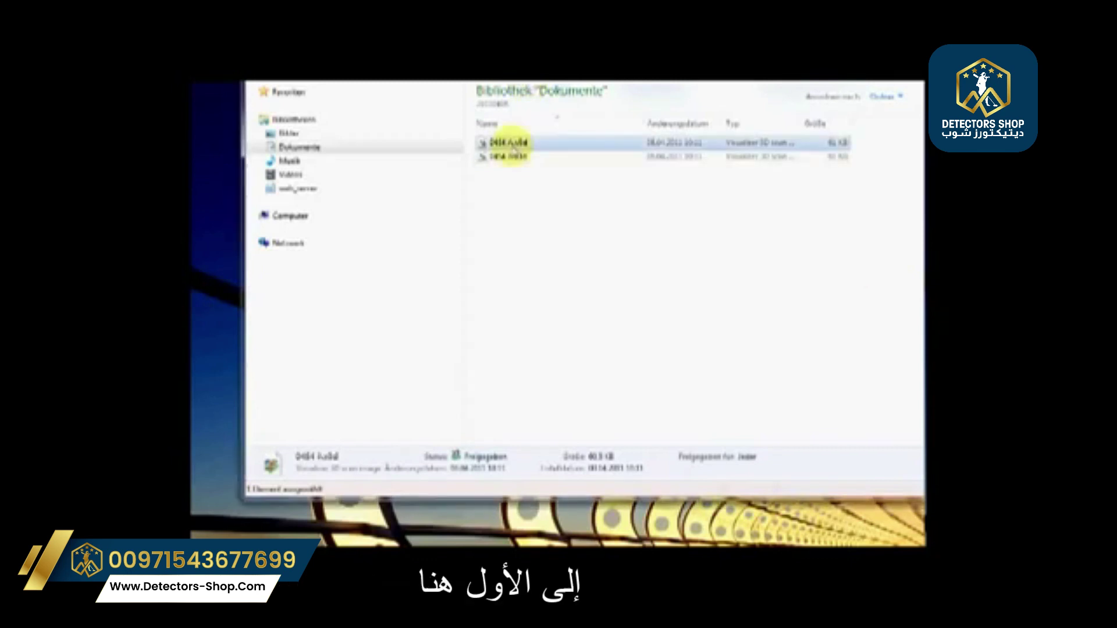
{"action": "double_click", "coordinate": [512, 144]}
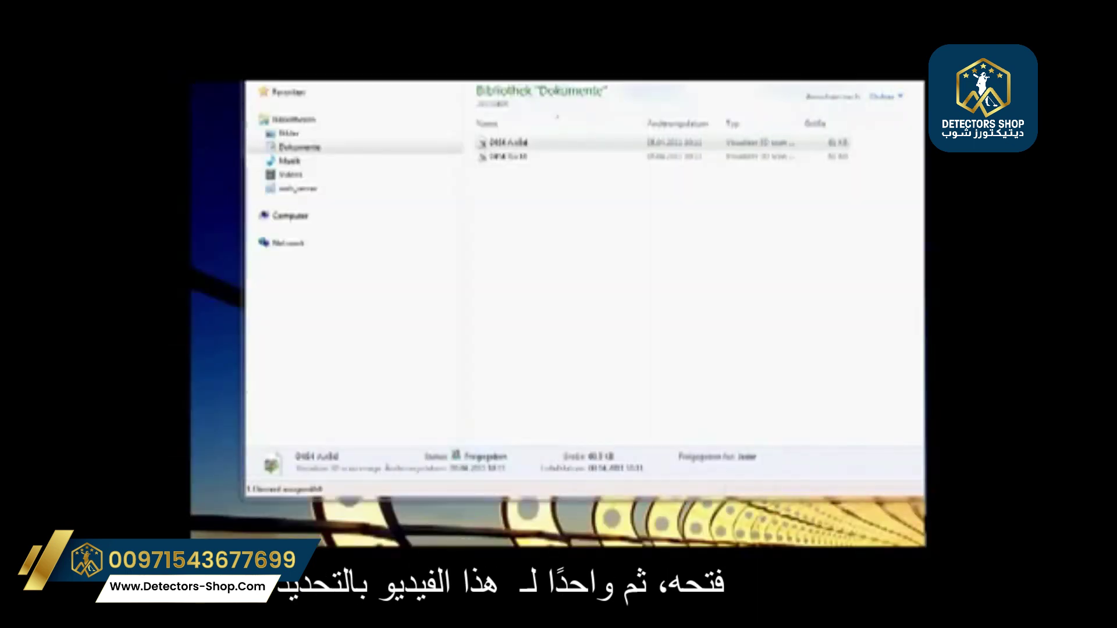
{"action": "left_click", "coordinate": [268, 105]}
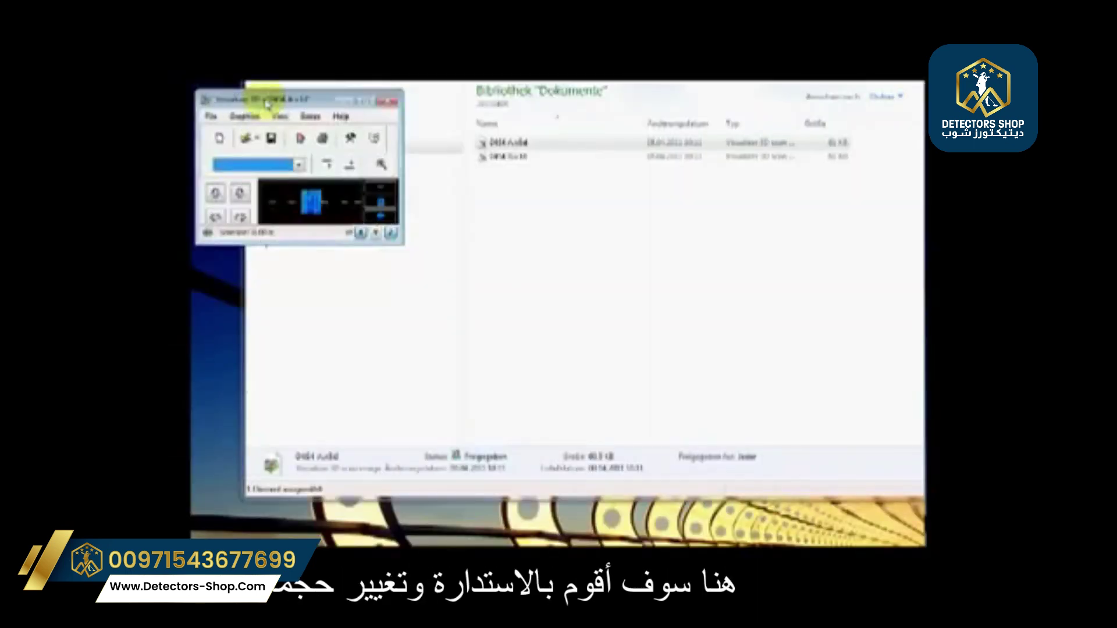
{"action": "left_click_drag", "start_coordinate": [400, 244], "coordinate": [567, 543]}
- Open the second scan image, file B, and place its window beside the first scan at the same size
{"action": "left_click", "coordinate": [676, 157]}
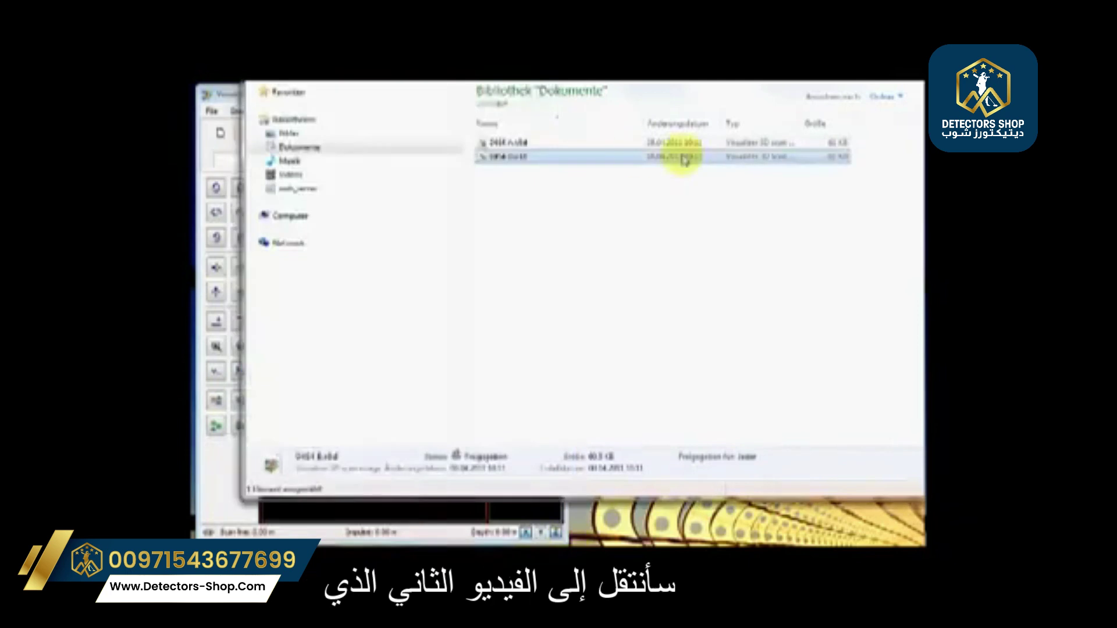
{"action": "double_click", "coordinate": [510, 161]}
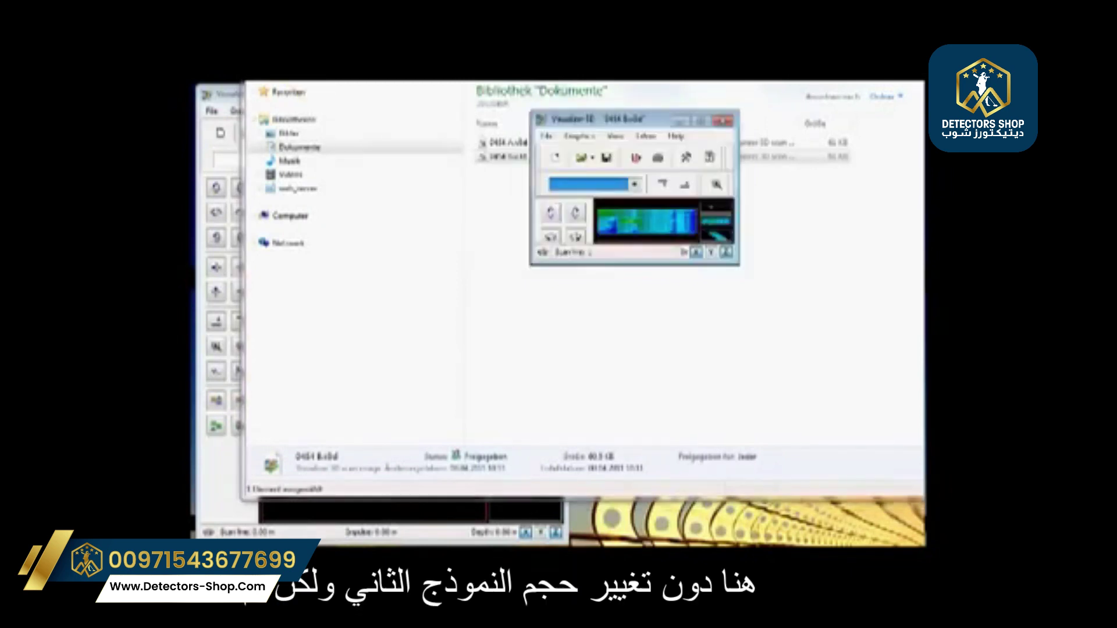
{"action": "left_click", "coordinate": [637, 160]}
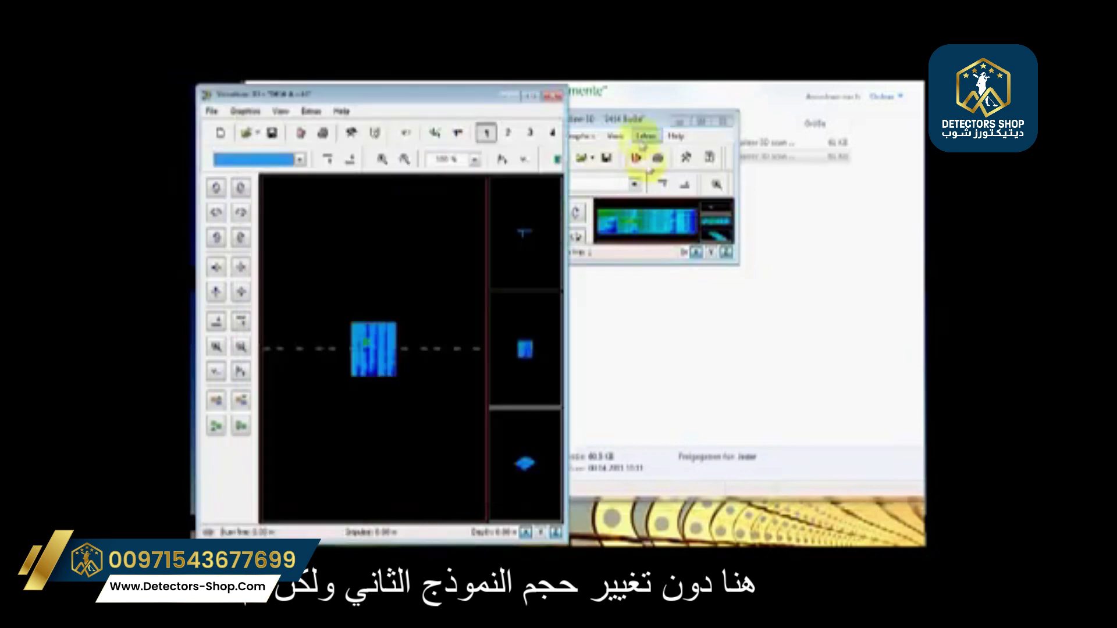
{"action": "left_click_drag", "start_coordinate": [640, 120], "coordinate": [669, 94]}
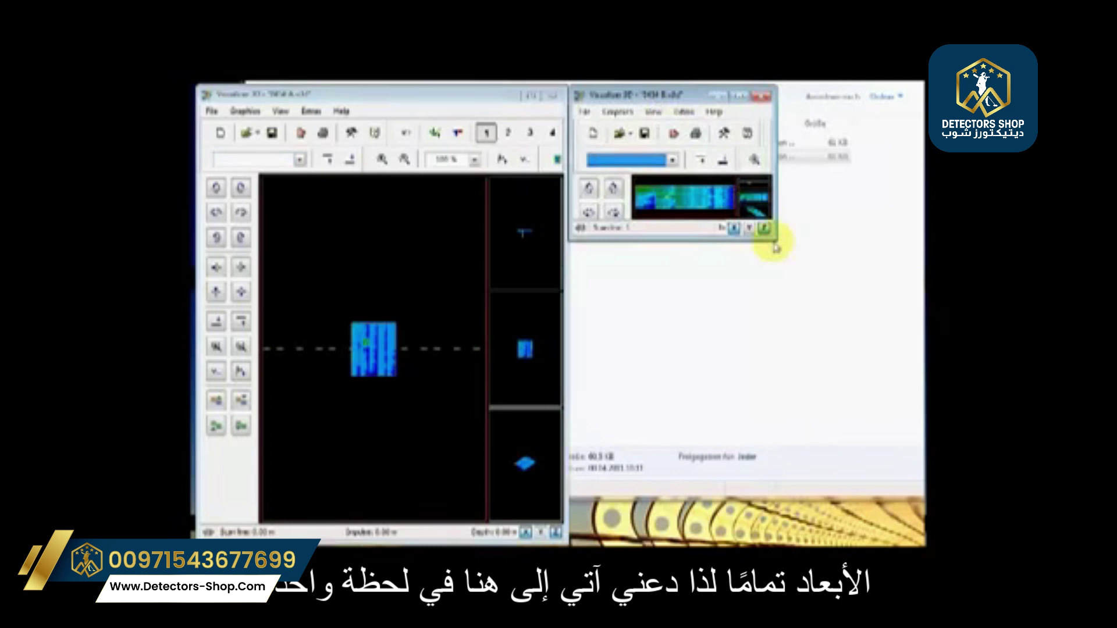
{"action": "left_click_drag", "start_coordinate": [775, 242], "coordinate": [925, 477]}
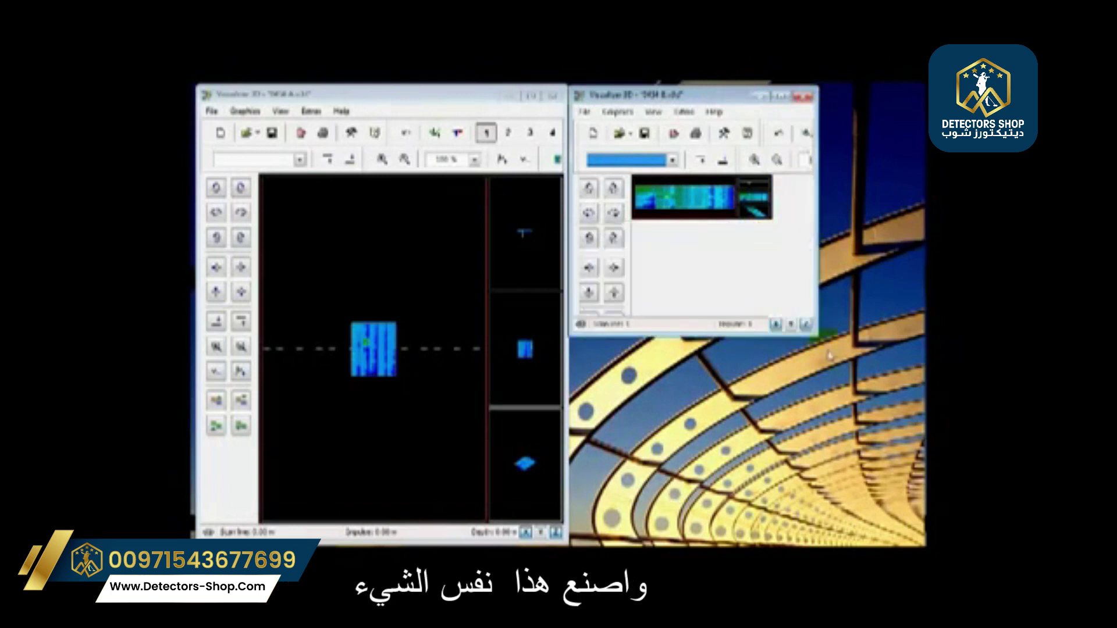
{"action": "left_click_drag", "start_coordinate": [776, 245], "coordinate": [915, 536]}
- Check the field length and field width in the first scan's characteristics
{"action": "left_click", "coordinate": [434, 104]}
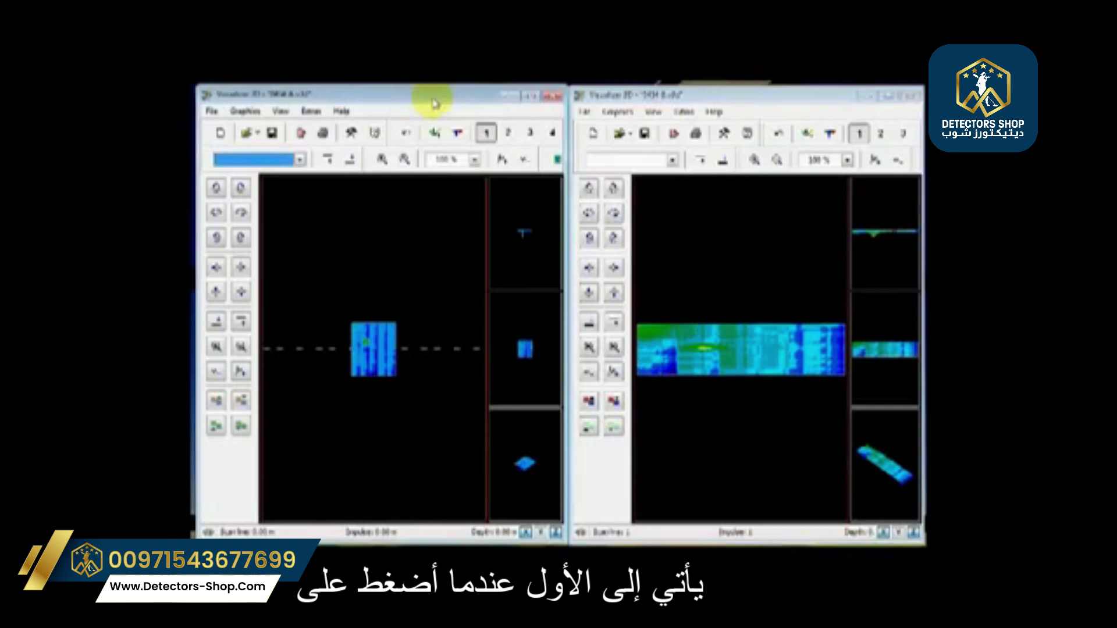
{"action": "key", "text": "F9"}
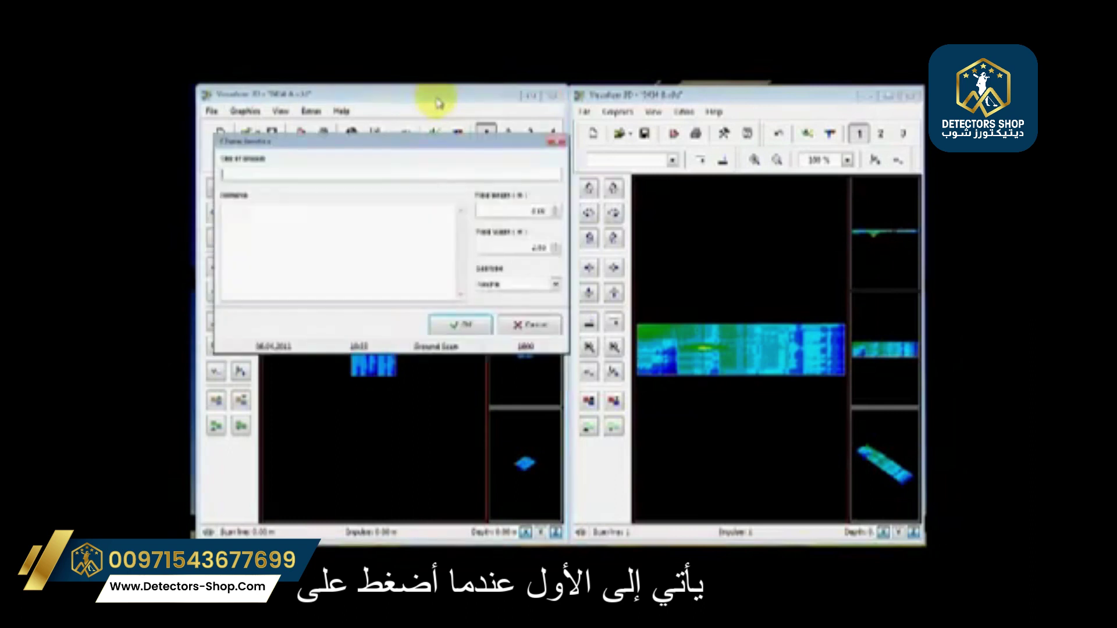
{"action": "left_click", "coordinate": [462, 329]}
- Set the second scan's field length to 3 m and field width to 2.5 m in its characteristics
{"action": "left_click", "coordinate": [737, 104]}
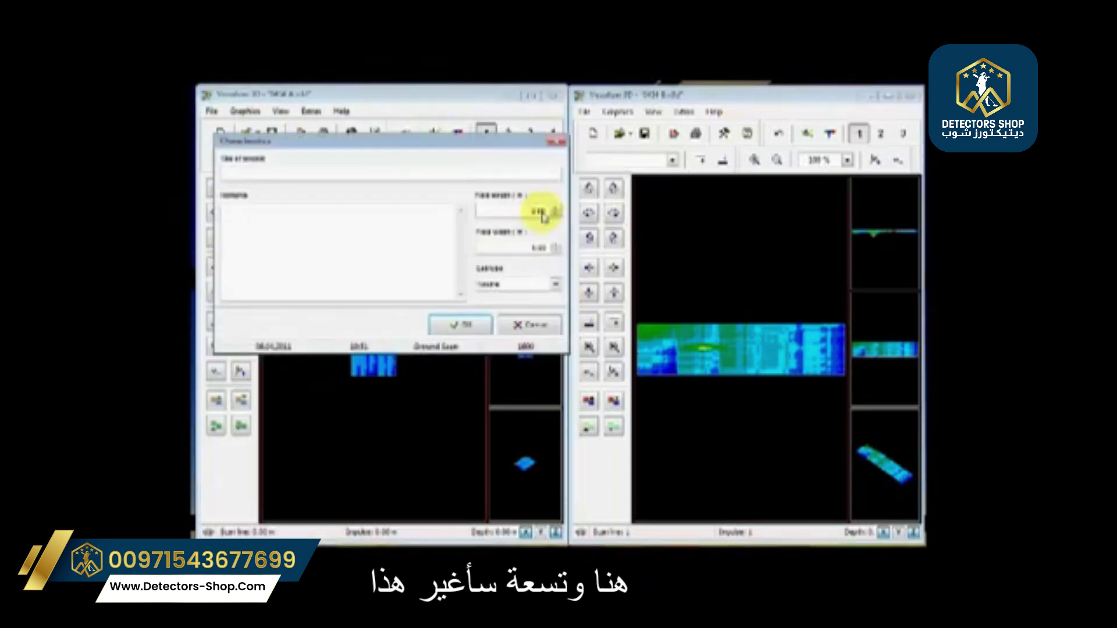
{"action": "double_click", "coordinate": [541, 213]}
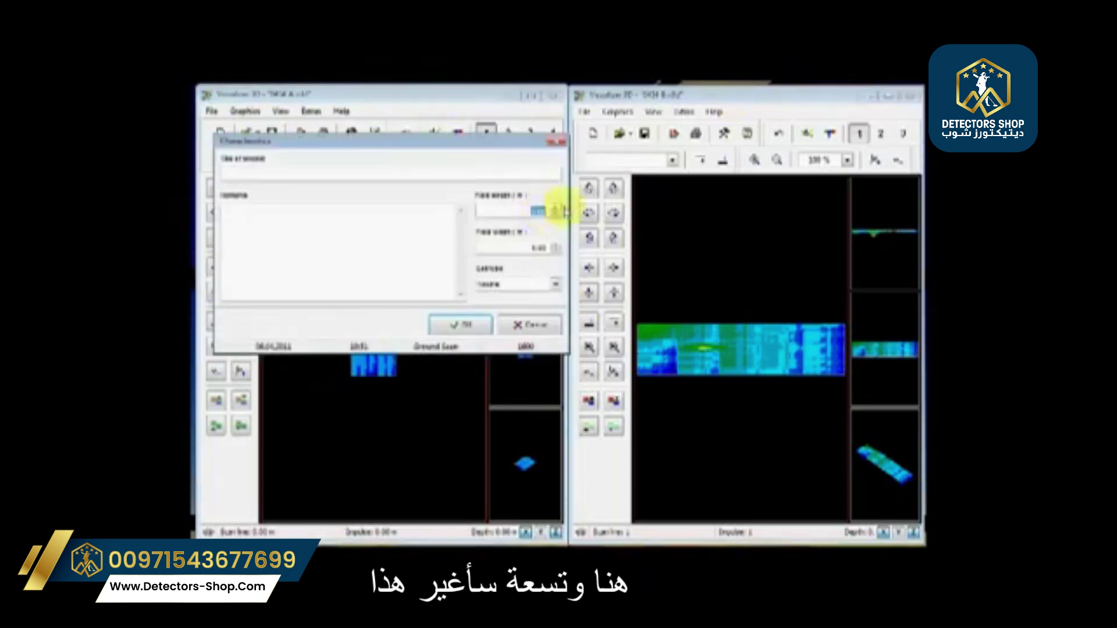
{"action": "type", "text": "3"}
{"action": "left_click", "coordinate": [520, 251]}
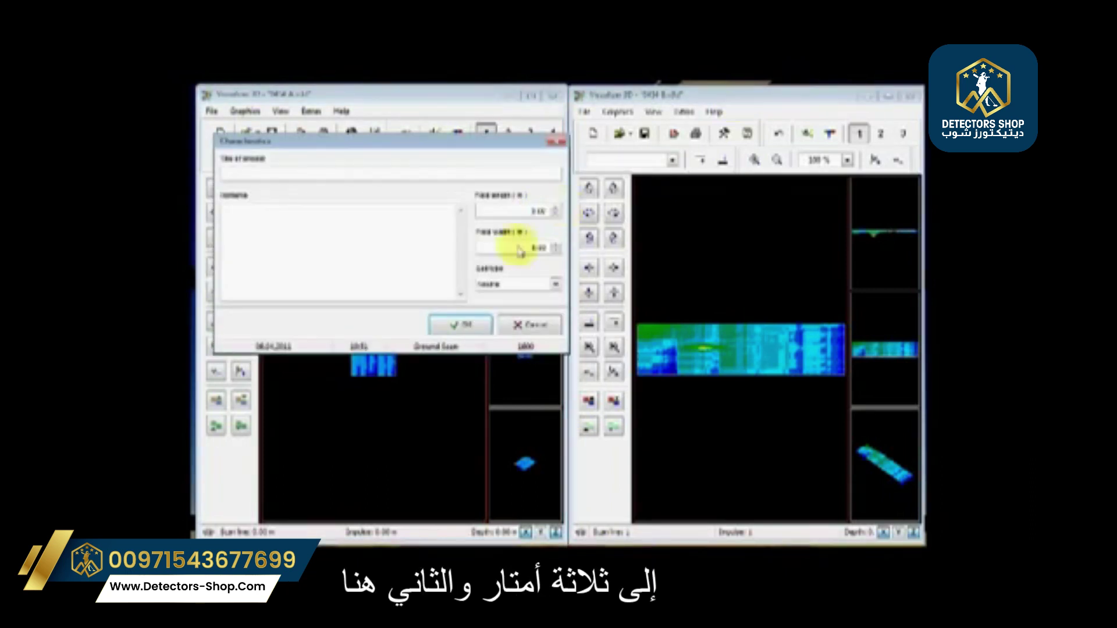
{"action": "double_click", "coordinate": [538, 249]}
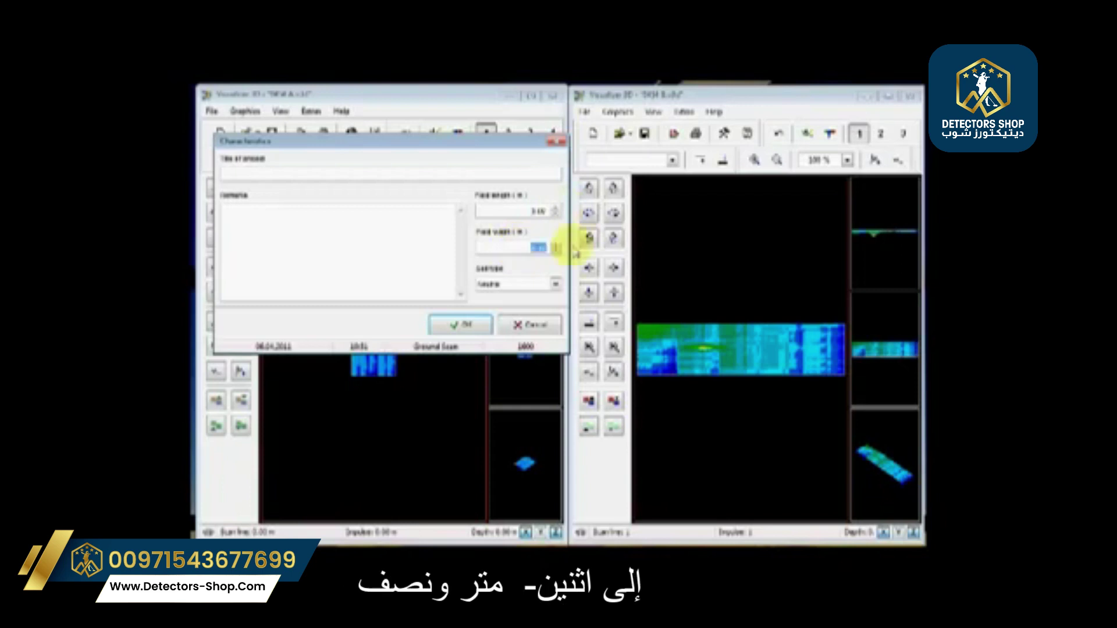
{"action": "type", "text": "2"}
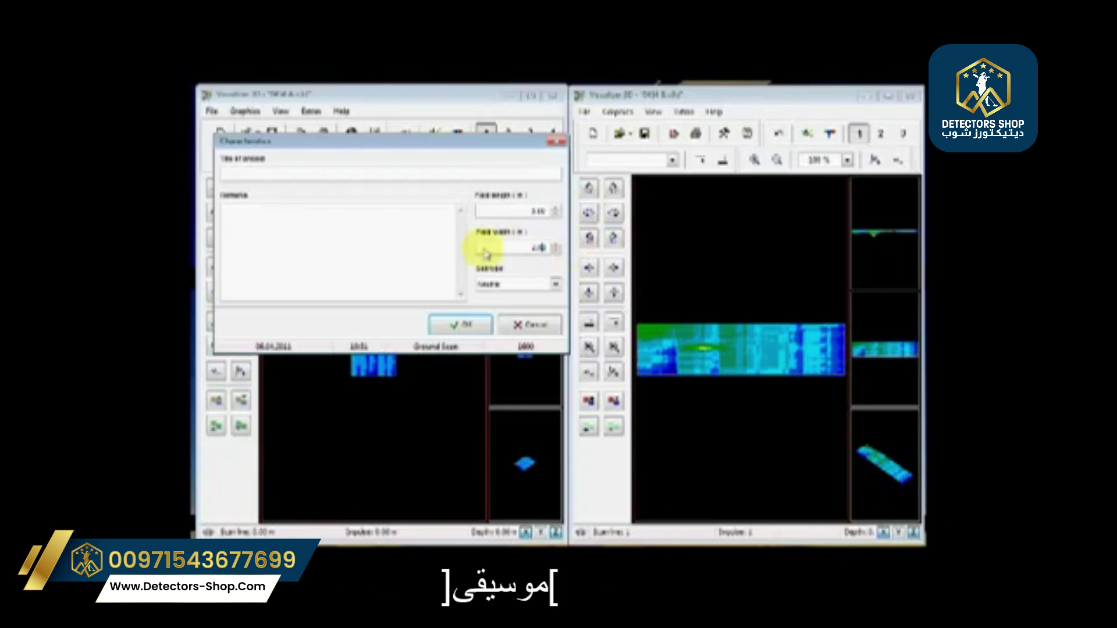
{"action": "left_click", "coordinate": [461, 326]}
- Enlarge the top views of both scans to a comparable size for comparison
{"action": "scroll", "coordinate": [698, 255], "scroll_direction": "up", "scroll_amount": 2}
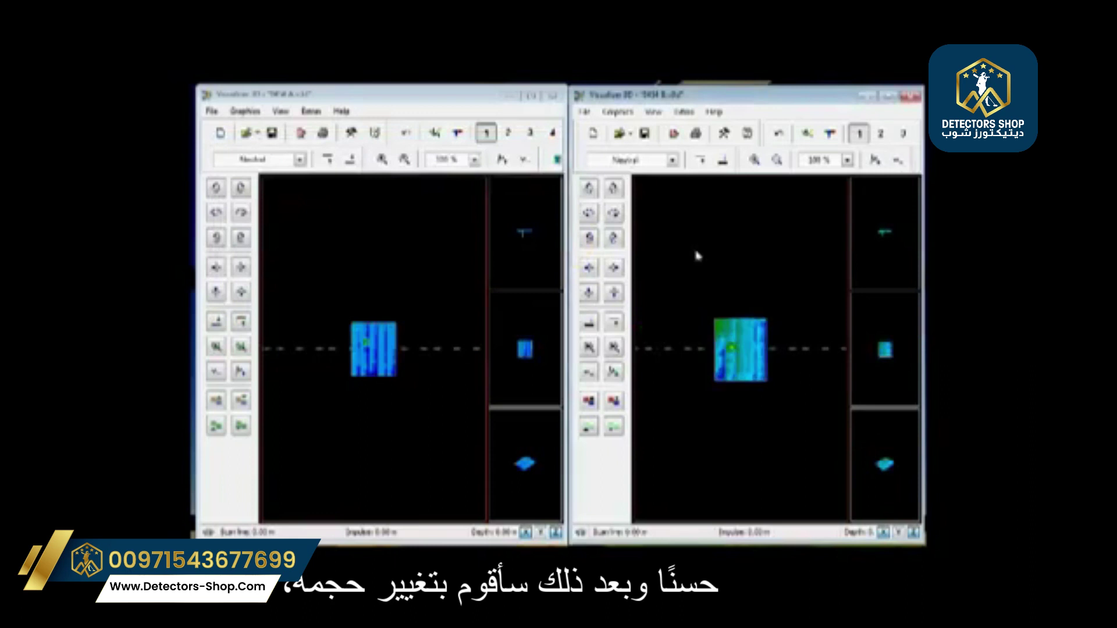
{"action": "scroll", "coordinate": [698, 256], "scroll_direction": "up", "scroll_amount": 5}
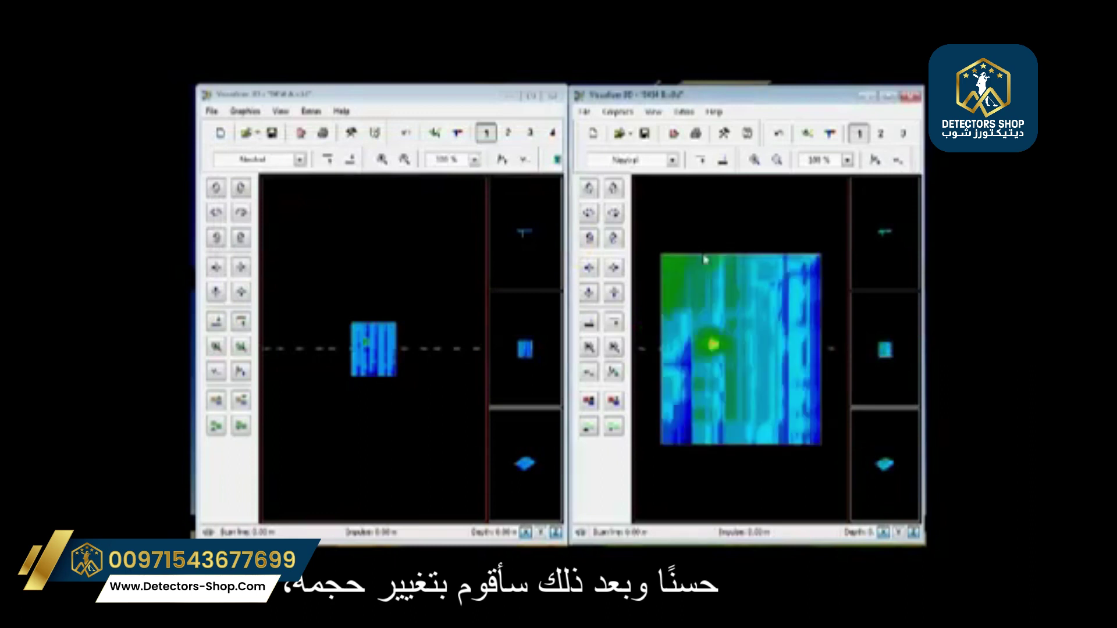
{"action": "scroll", "coordinate": [704, 259], "scroll_direction": "up", "scroll_amount": 1}
{"action": "scroll", "coordinate": [356, 317], "scroll_direction": "up", "scroll_amount": 3}
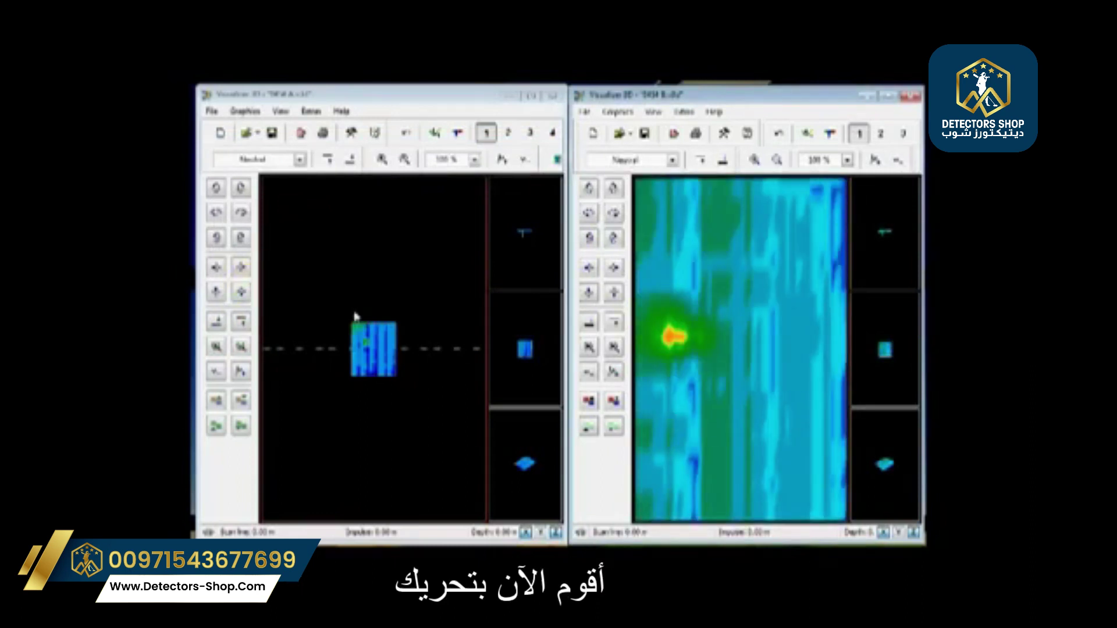
{"action": "left_click", "coordinate": [370, 226]}
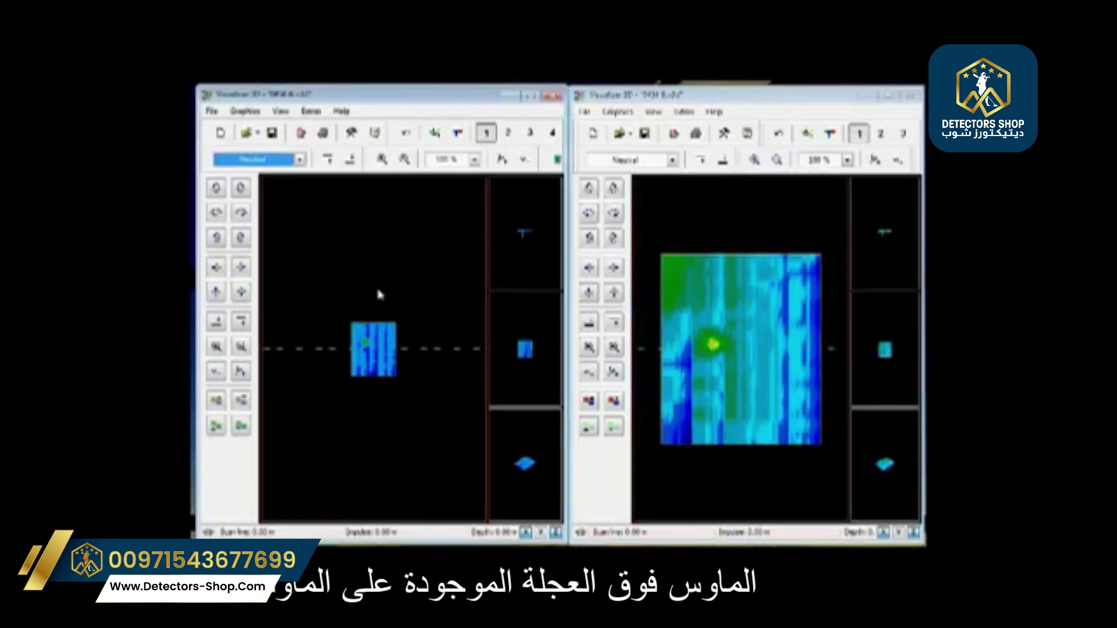
{"action": "scroll", "coordinate": [379, 293], "scroll_direction": "up", "scroll_amount": 1}
{"action": "scroll", "coordinate": [379, 294], "scroll_direction": "up", "scroll_amount": 5}
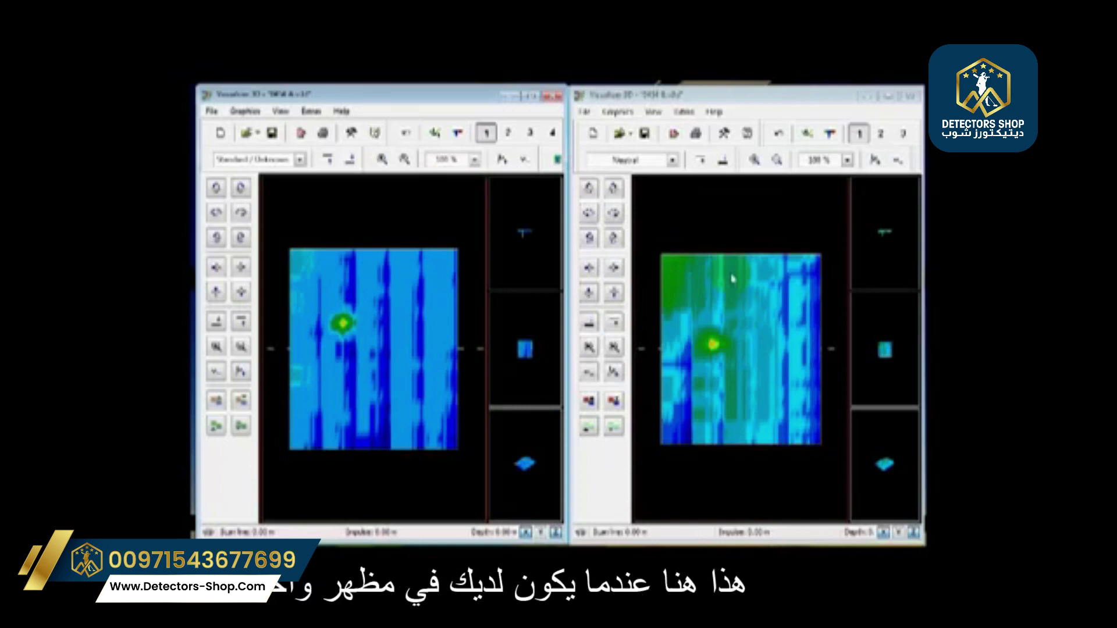
- Place the crosshairs over the centre of the green-yellow anomaly in the first scan and in the second scan
{"action": "left_click", "coordinate": [242, 321]}
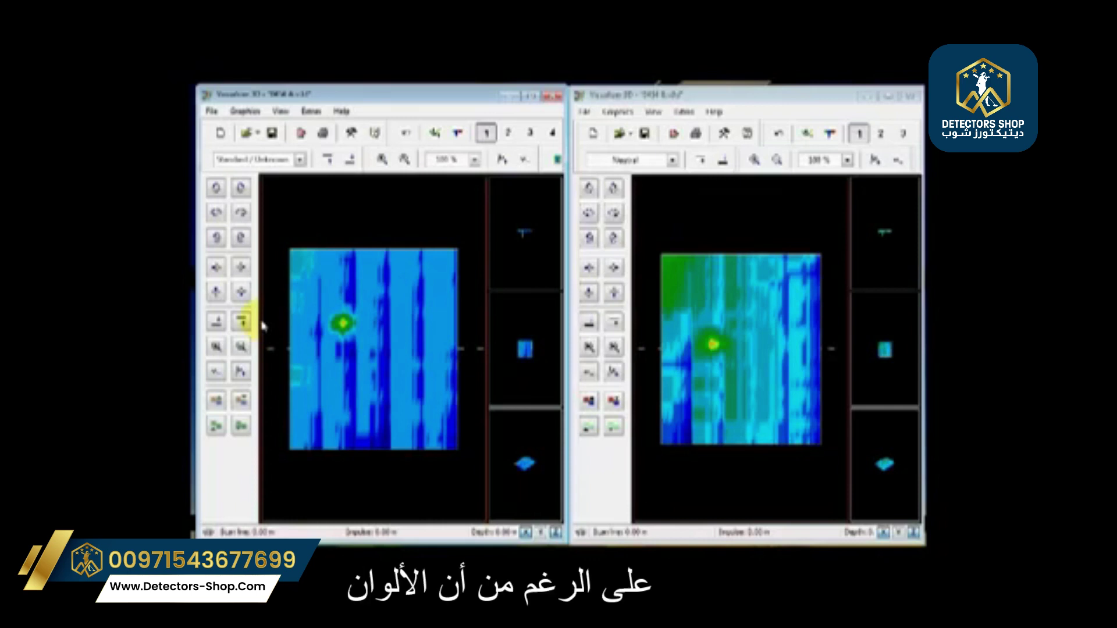
{"action": "left_click", "coordinate": [365, 287]}
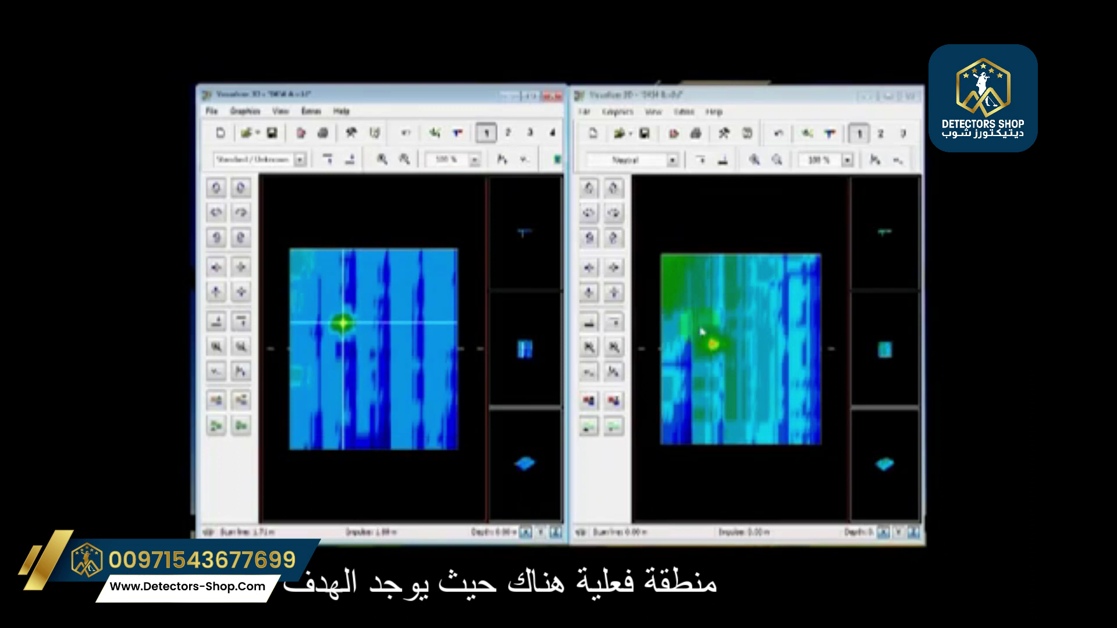
{"action": "left_click", "coordinate": [717, 100]}
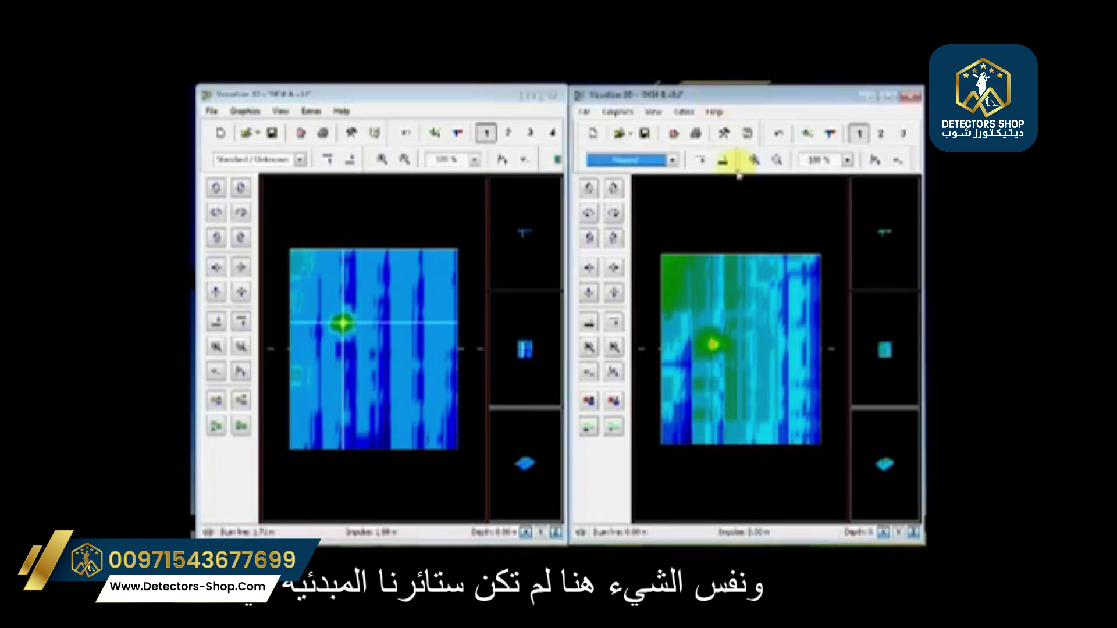
{"action": "key", "text": "Left"}
{"action": "key", "text": "Left"}
{"action": "key", "text": "Left"}
{"action": "key", "text": "Left"}
{"action": "key", "text": "Left"}
{"action": "key", "text": "Left"}
{"action": "key", "text": "Left"}
{"action": "key", "text": "Left"}
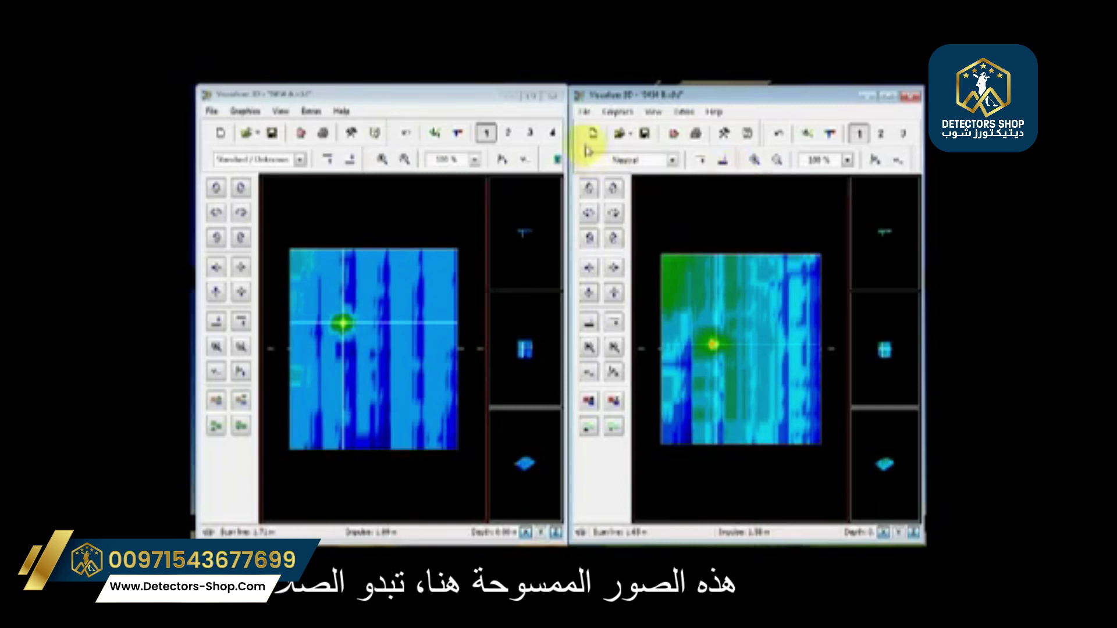
- Show the second scan in side view and enlarge it to examine the depth of the anomaly
{"action": "left_click", "coordinate": [831, 135]}
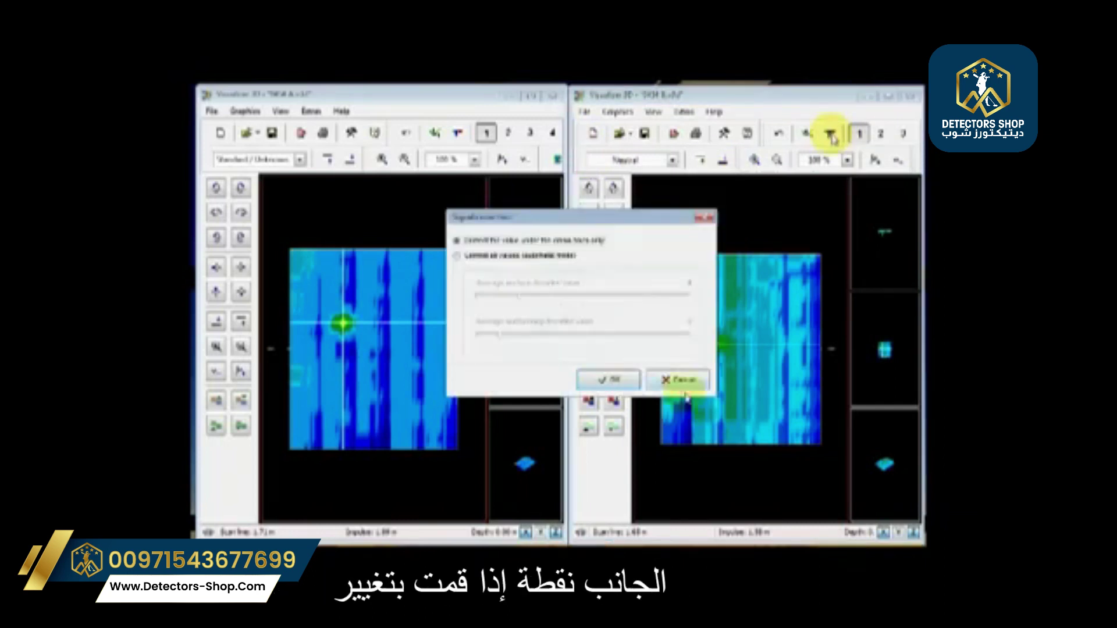
{"action": "left_click", "coordinate": [679, 380]}
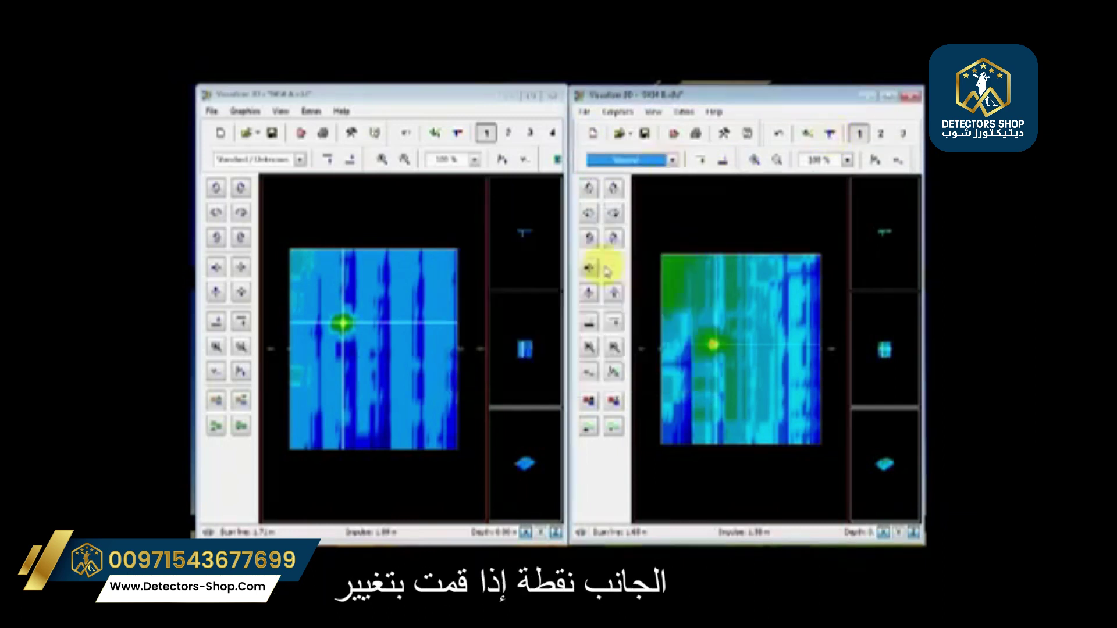
{"action": "left_click", "coordinate": [893, 230]}
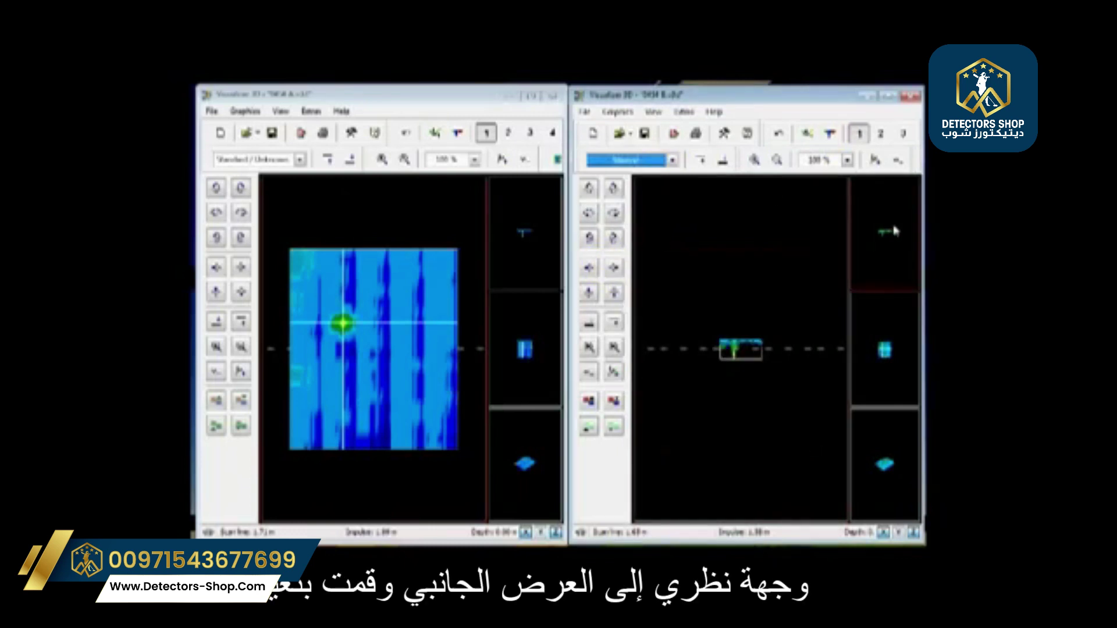
{"action": "left_click", "coordinate": [755, 161]}
{"action": "left_click", "coordinate": [753, 161]}
{"action": "left_click", "coordinate": [753, 161]}
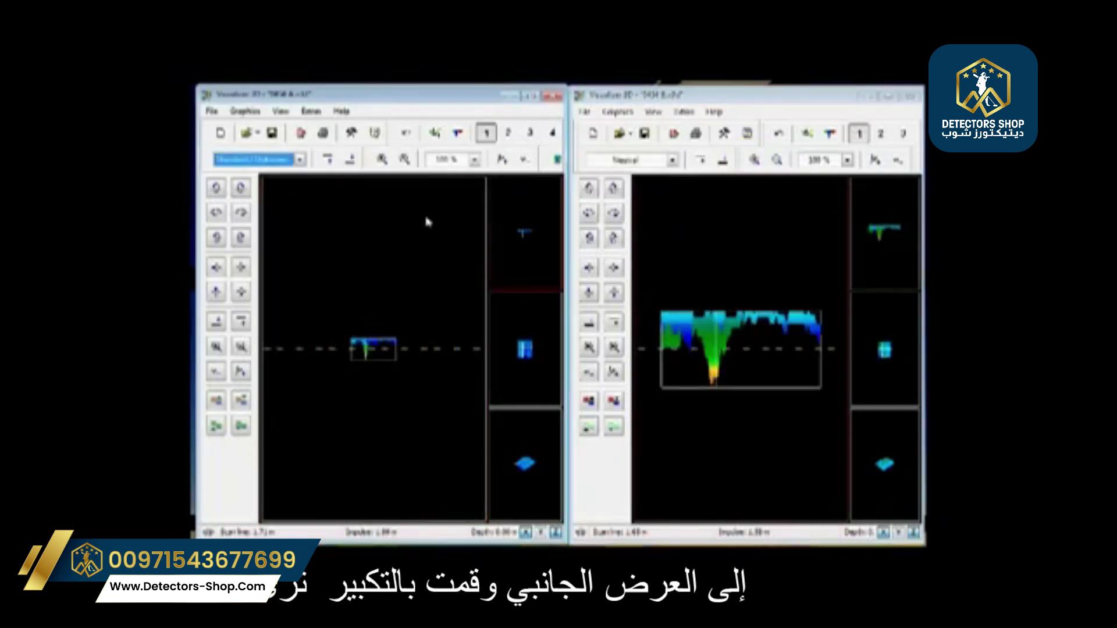
- Enlarge the first scan's side view to match the second scan's for comparing the anomaly
{"action": "left_click", "coordinate": [420, 134]}
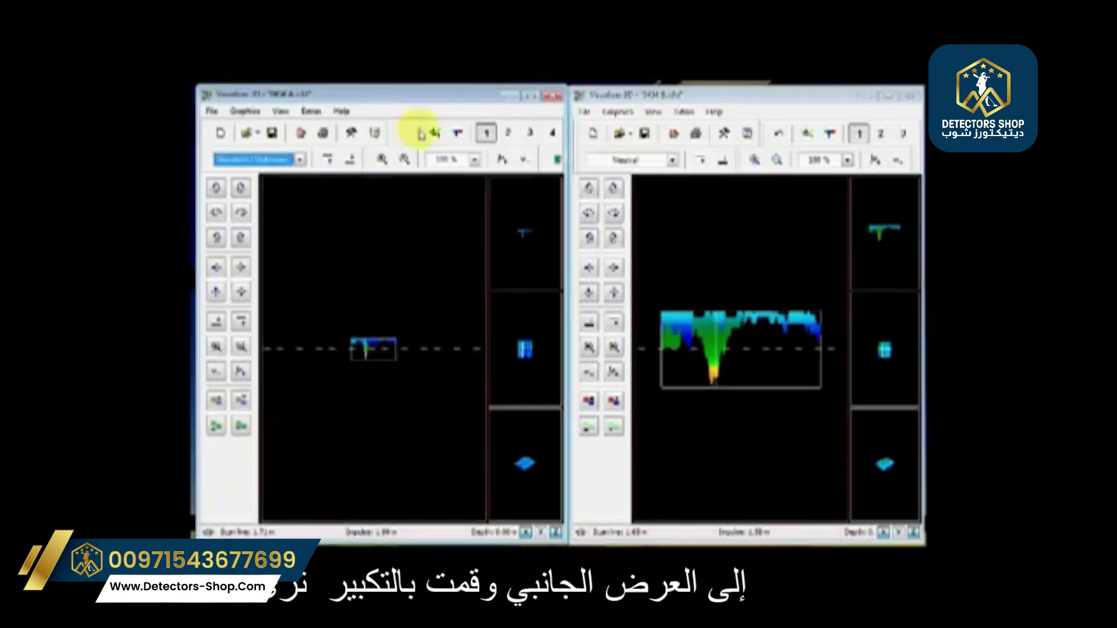
{"action": "left_click", "coordinate": [382, 160]}
{"action": "left_click", "coordinate": [381, 161]}
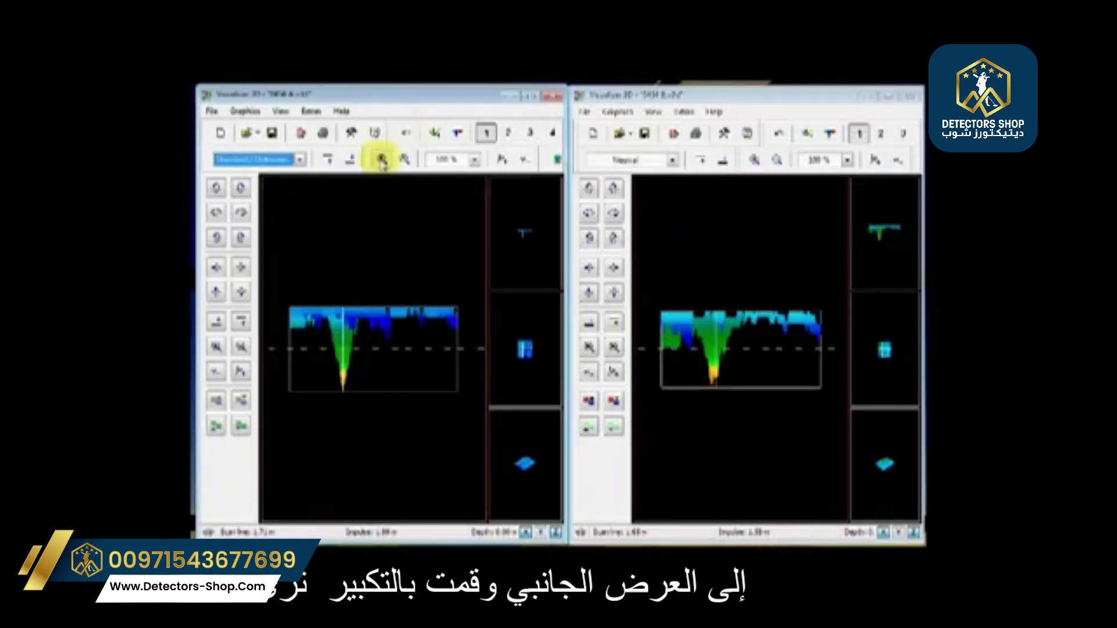